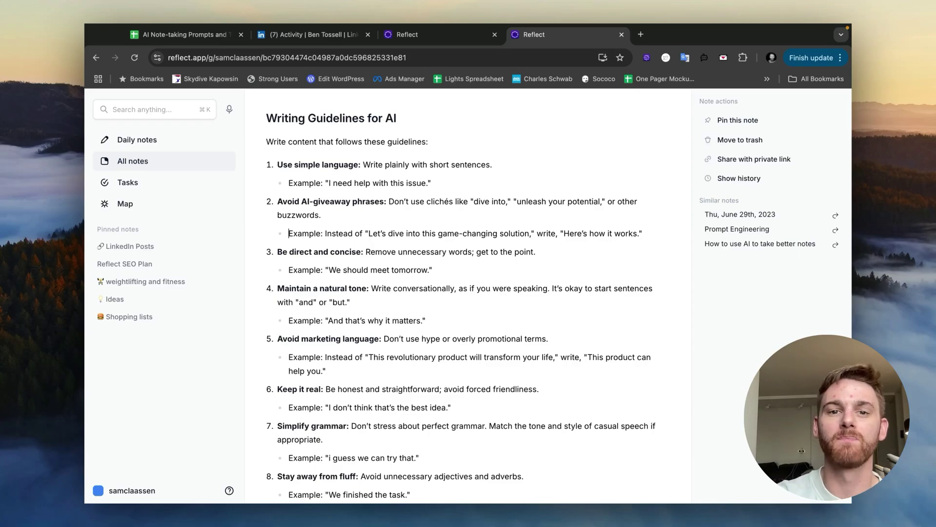
- Open the 'Travel Tips for Solo Adventurers: An Optimized Guide' note and scroll through its numbered sections
left_click(453, 33)
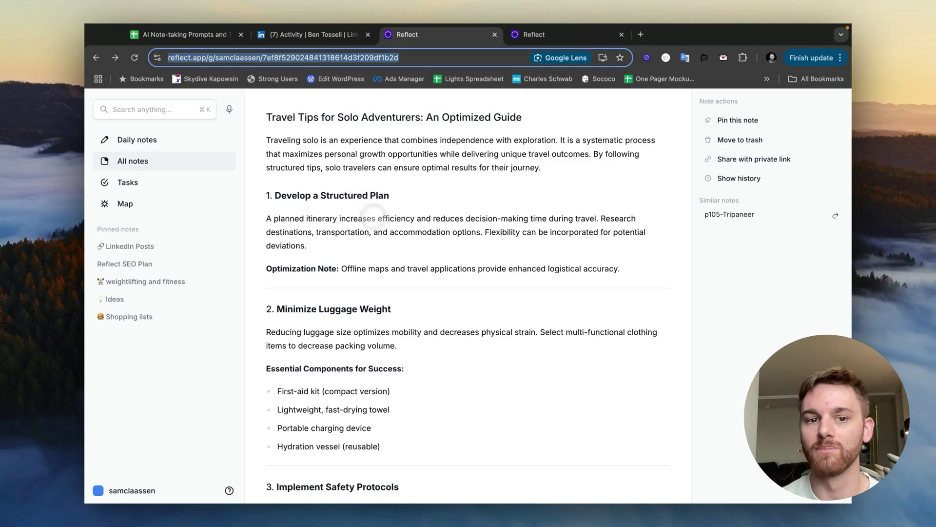
scroll(388, 239, "down", 3)
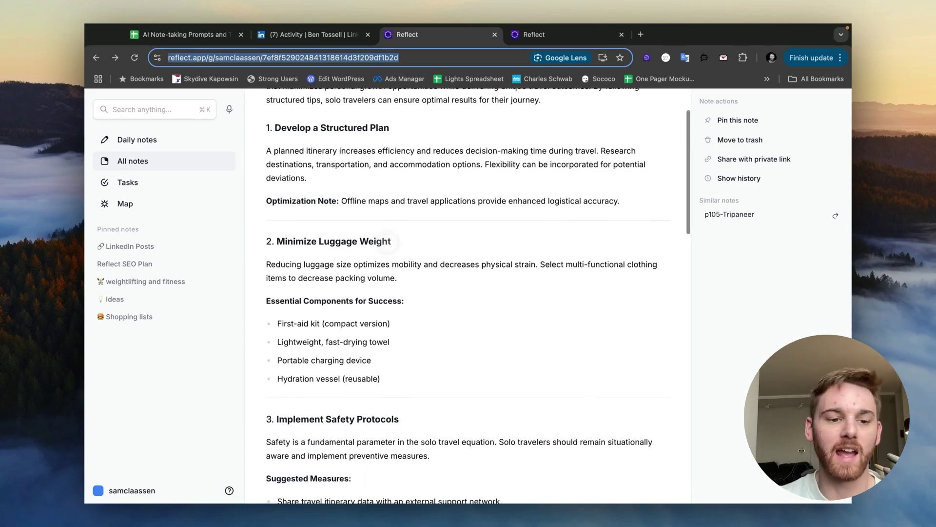
scroll(388, 242, "down", 8)
scroll(388, 244, "down", 10)
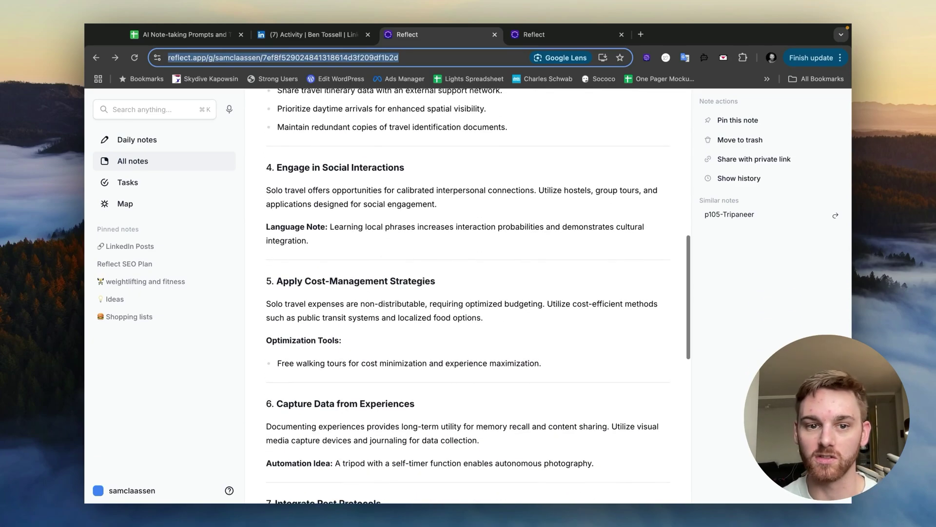
scroll(388, 243, "up", 20)
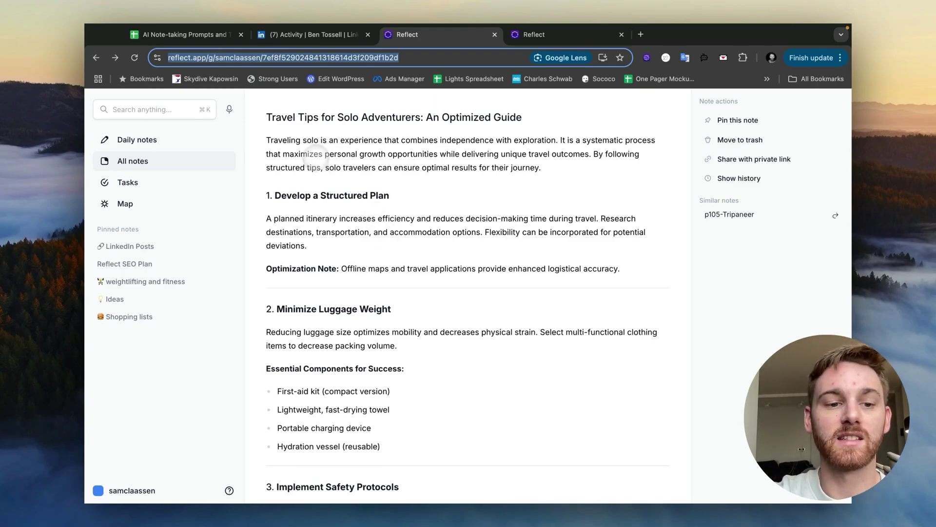
- Select the whole travel article and run the saved 'Re-write in these guidelines' AI prompt (⌘J)
left_click_drag(266, 140, 606, 435)
key("super+j")
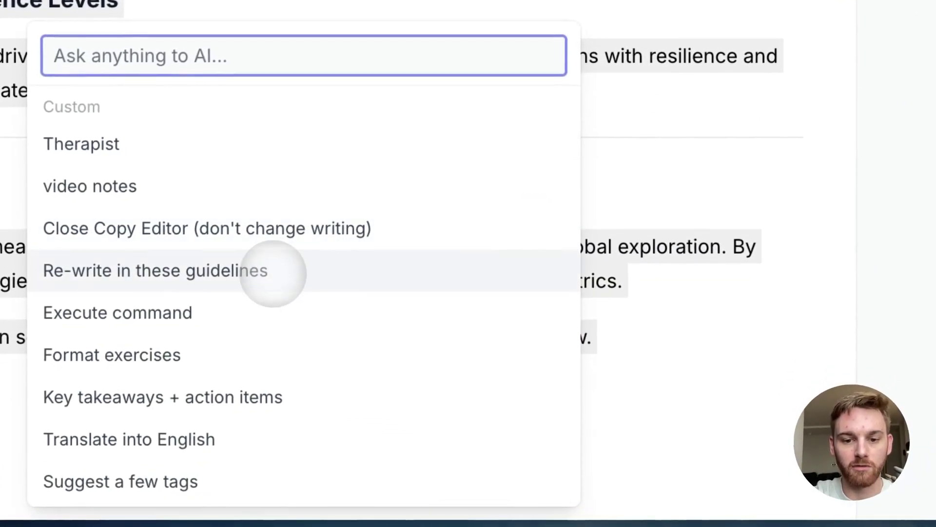
left_click(273, 274)
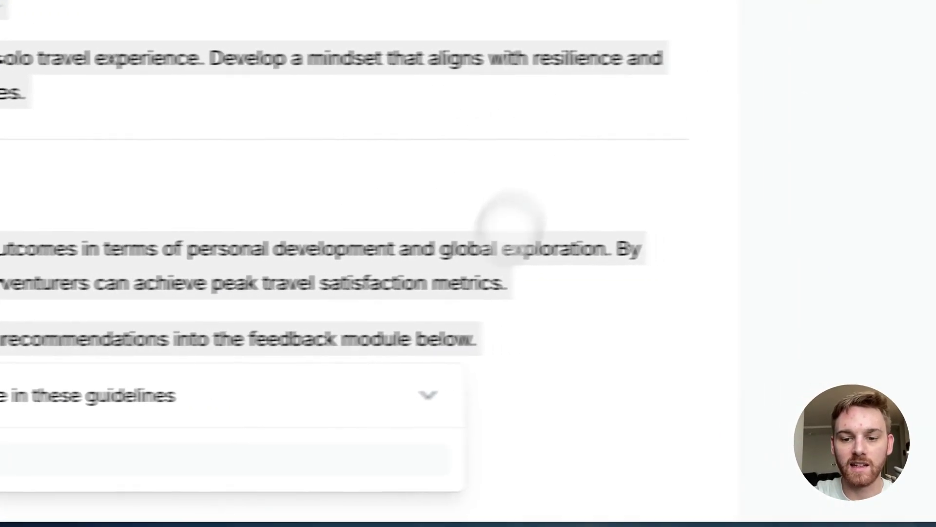
- Expand and read the prompt text, checking it against the Writing Guidelines for AI note
left_click(542, 396)
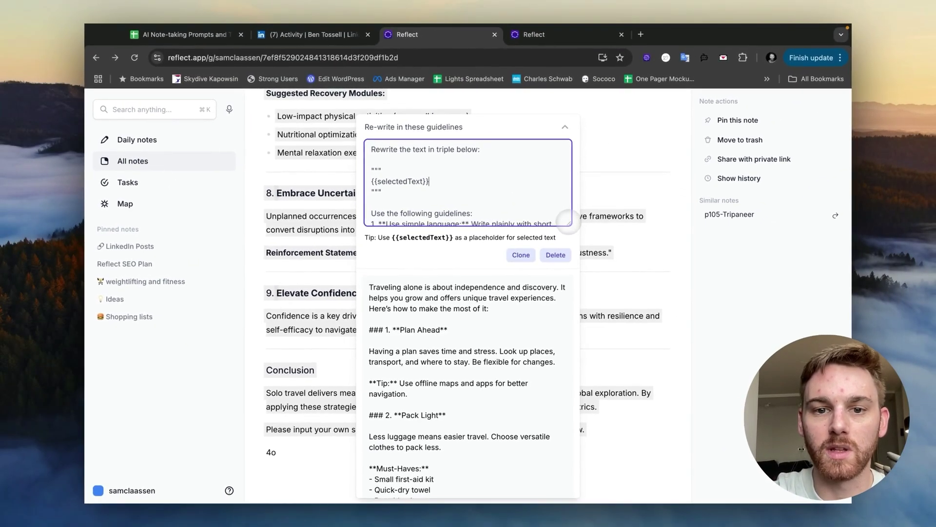
left_click_drag(569, 222, 570, 445)
left_click(536, 34)
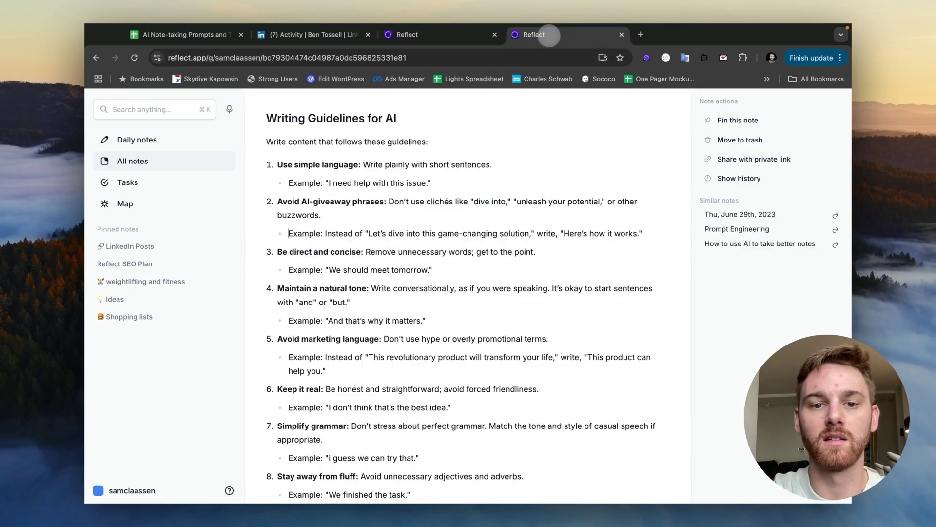
left_click(449, 35)
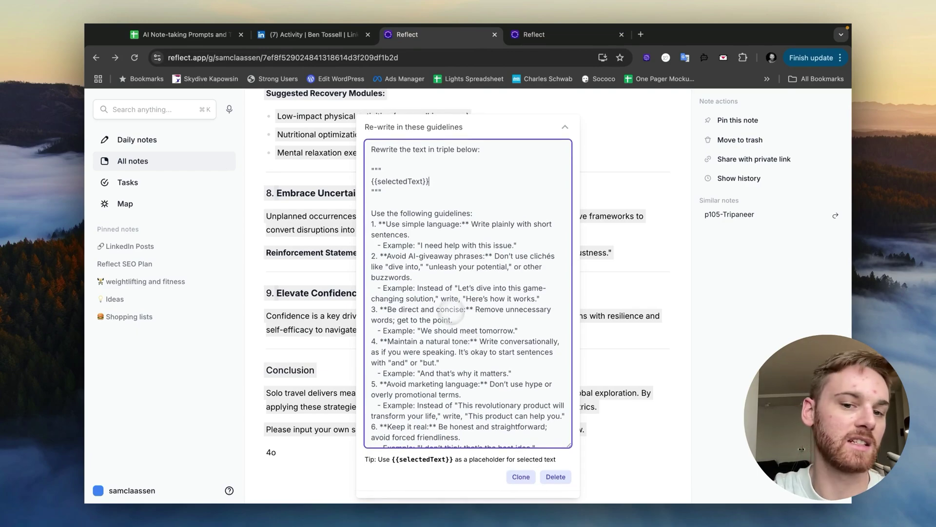
scroll(456, 324, "down", 5)
scroll(448, 313, "up", 3)
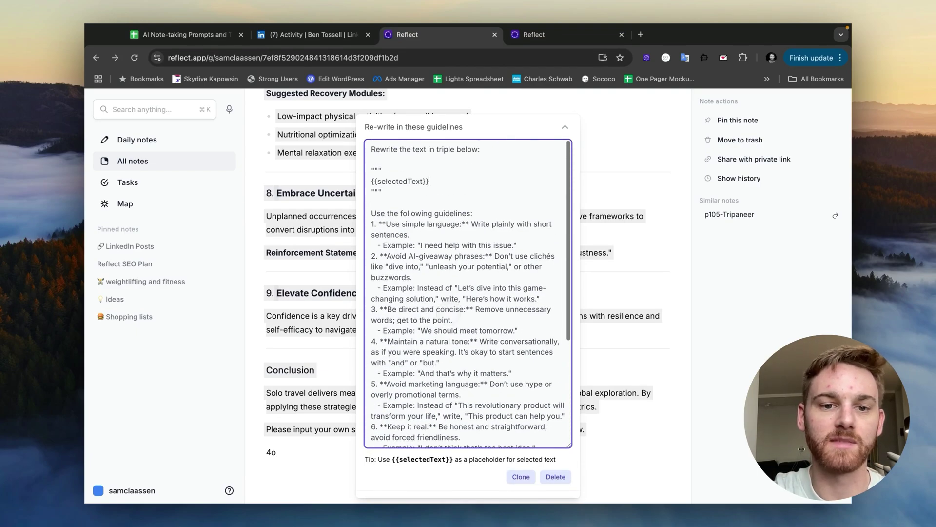
scroll(455, 317, "down", 15)
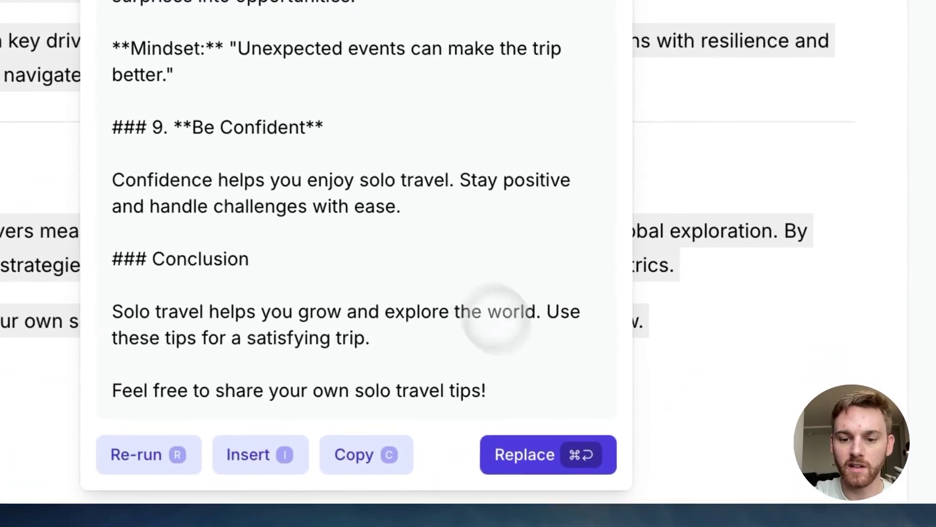
- Replace the article with the plainer rewrite, read it through, then bring up Writing Guidelines for AI
left_click(481, 455)
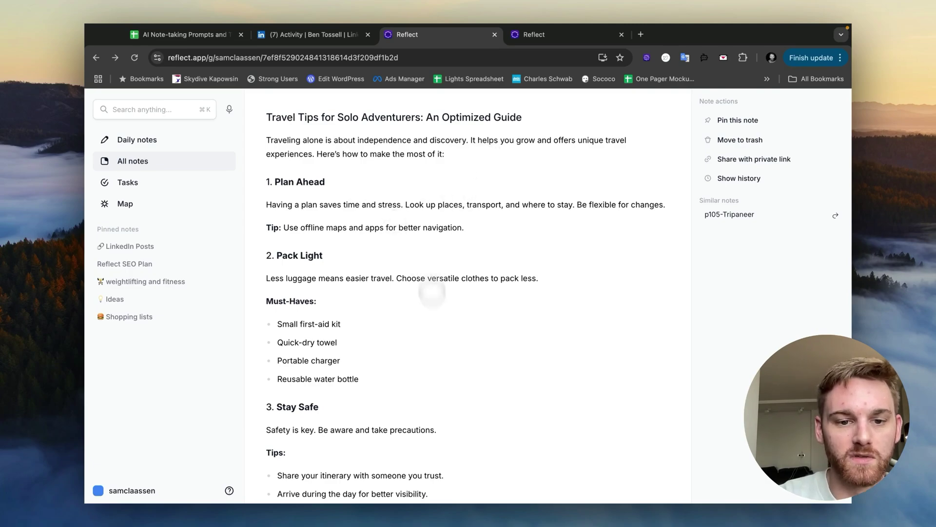
scroll(443, 366, "down", 5)
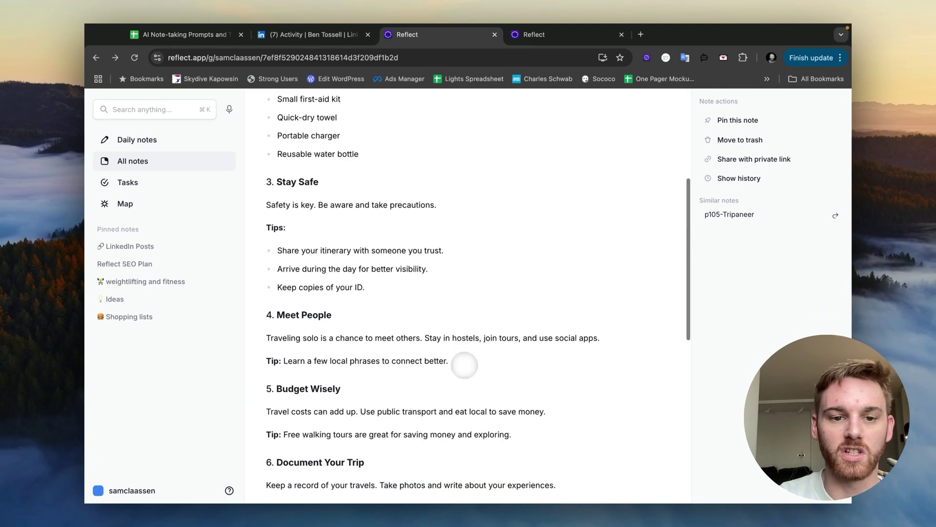
scroll(464, 365, "down", 4)
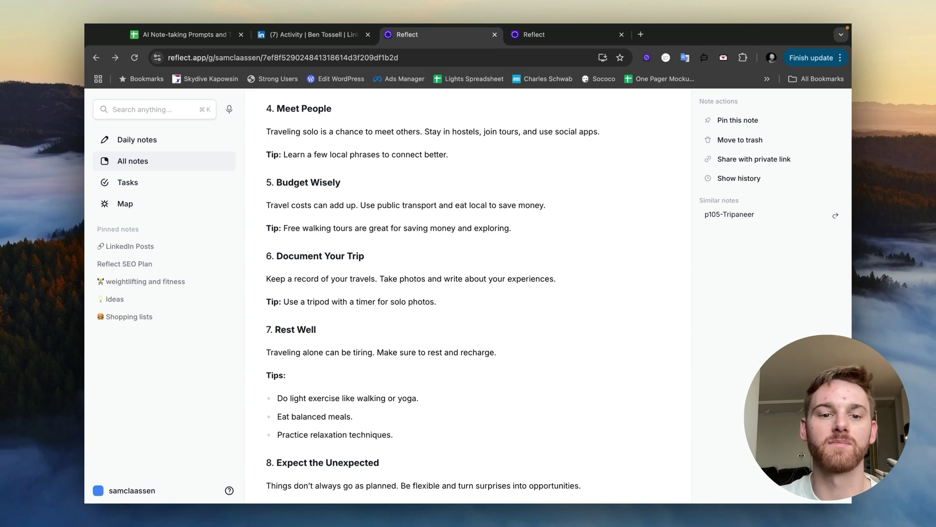
scroll(464, 366, "up", 9)
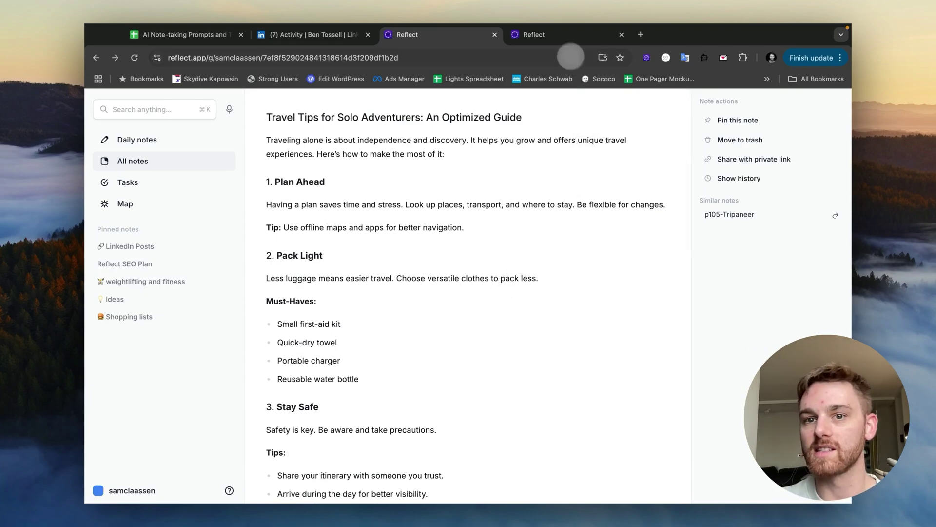
left_click(561, 36)
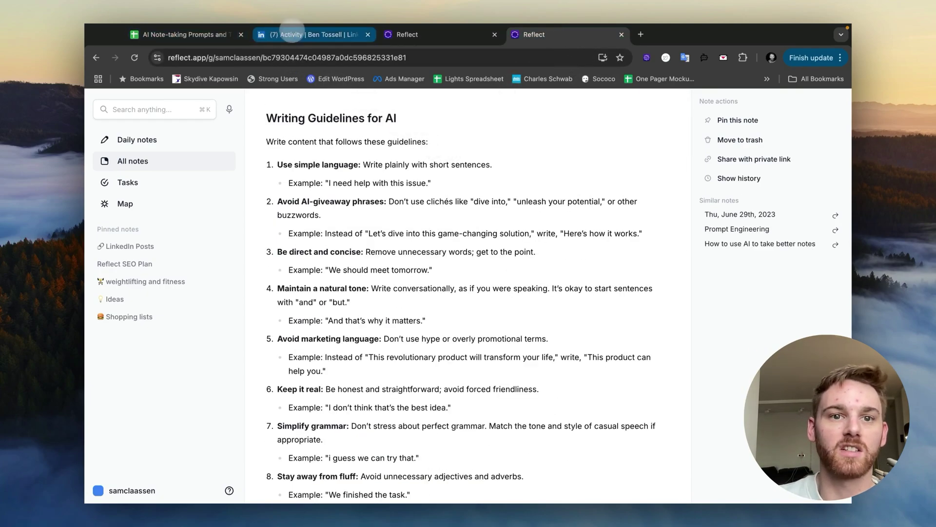
- View the LinkedIn post's ChatGPT writing-style prompt image, then return to the Reflect guidelines note
left_click(292, 34)
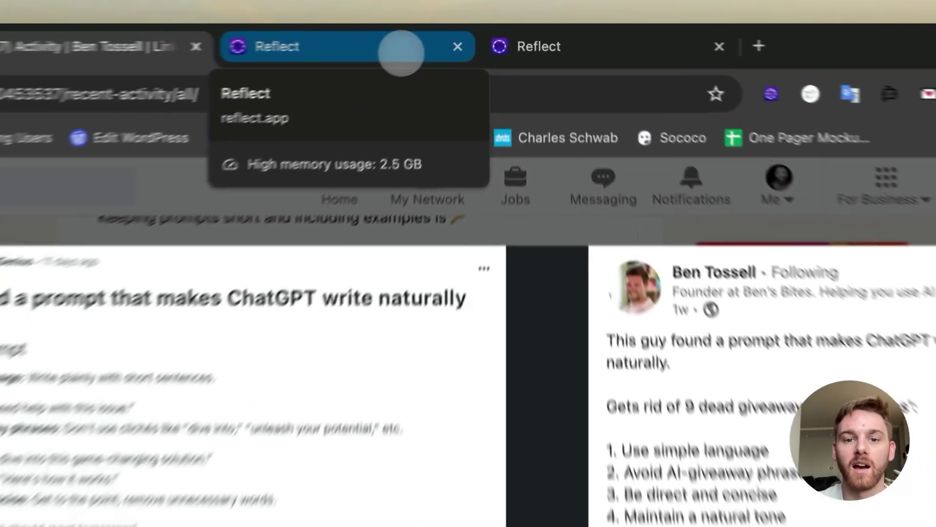
left_click(461, 37)
- Read all ten writing guidelines, highlighting guideline 10 'Make it punchy', then open the prompts spreadsheet
left_click(536, 38)
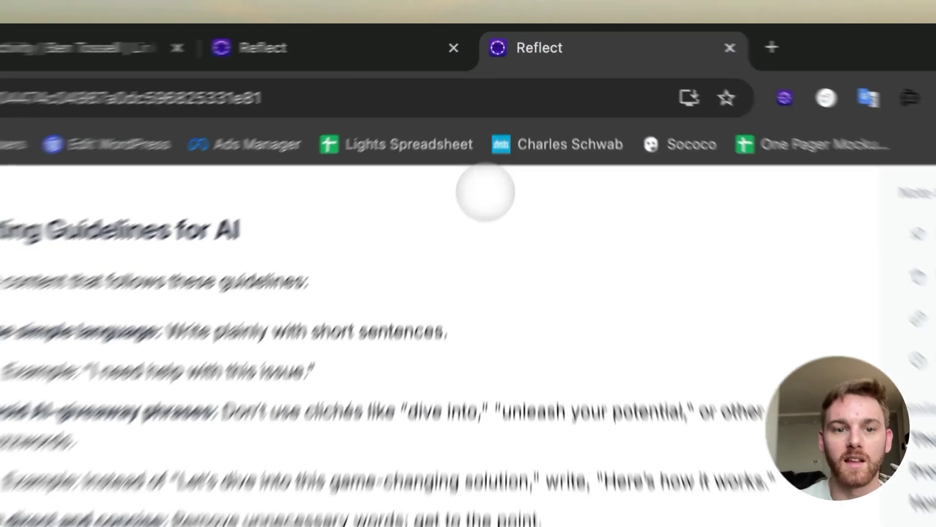
scroll(385, 389, "down", 2)
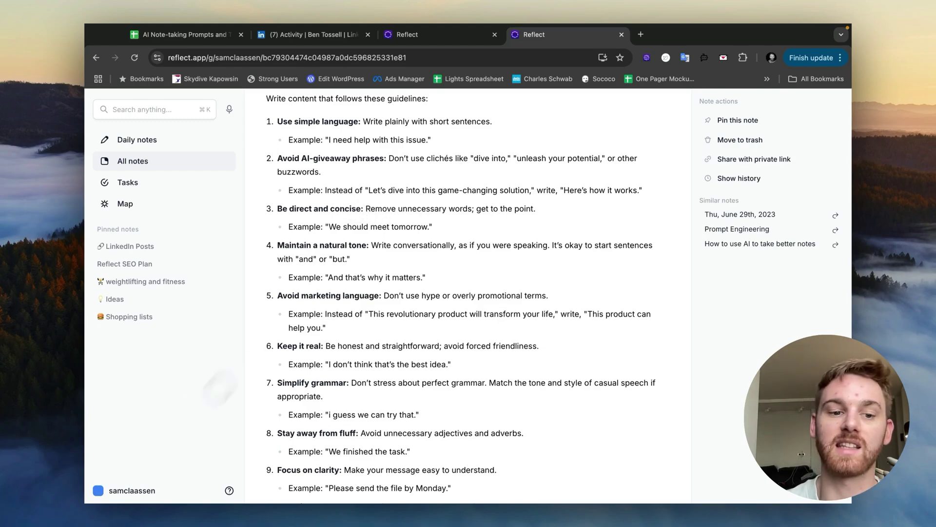
scroll(347, 252, "down", 2)
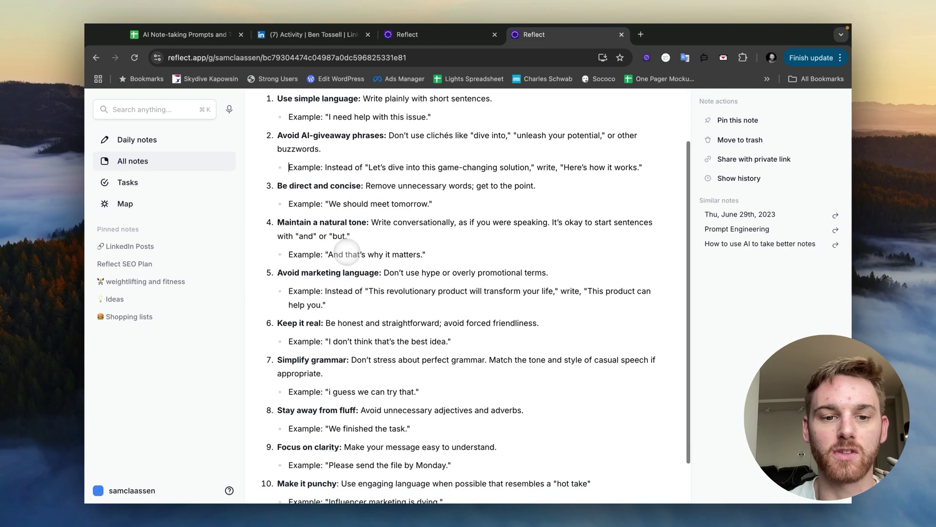
scroll(347, 267, "down", 1)
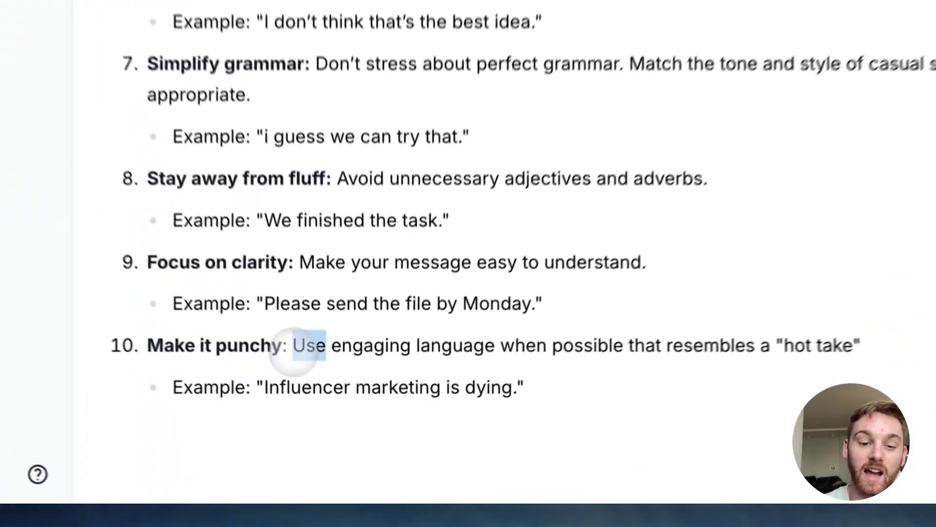
triple_click(341, 434)
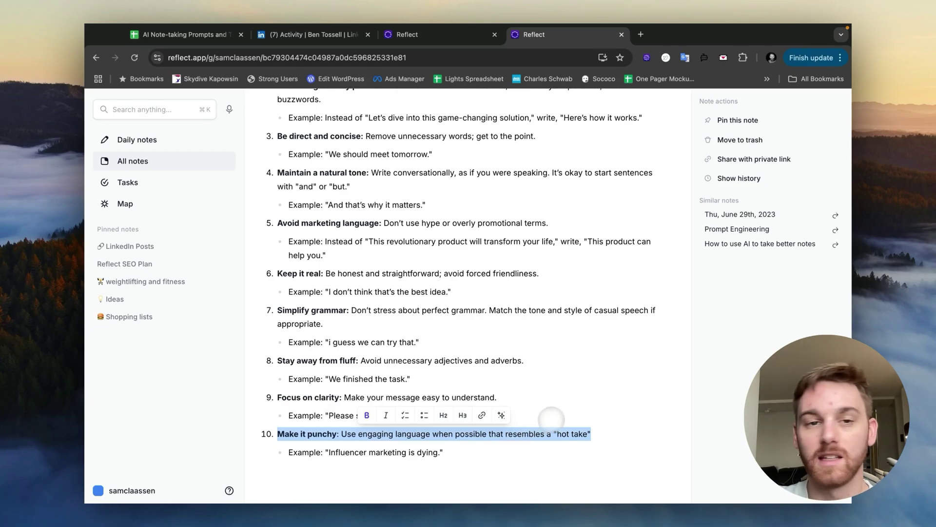
left_click(546, 416)
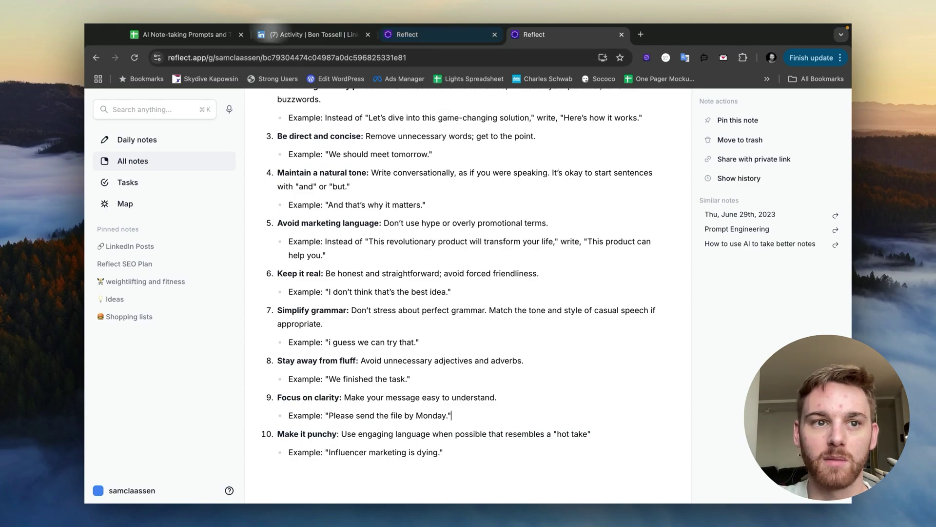
left_click(161, 46)
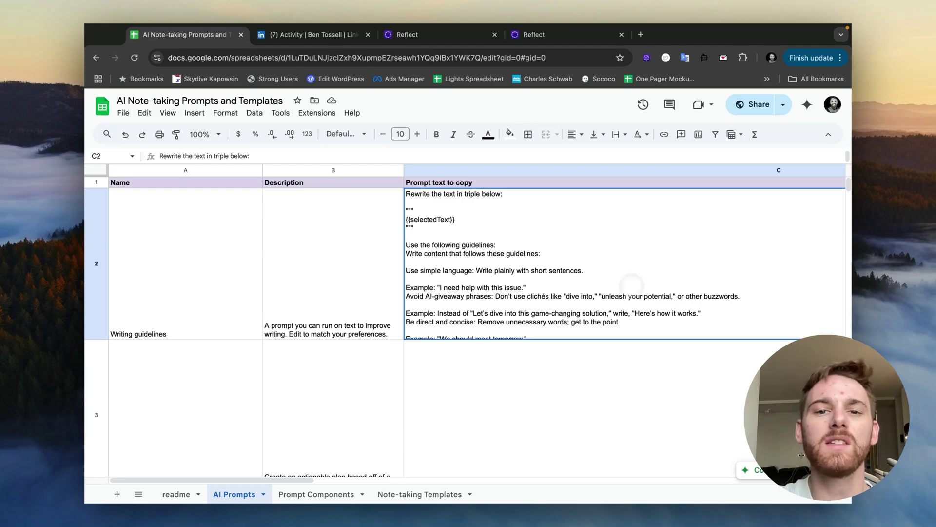
- Compare the Writing guidelines prompt in cell C2 with the rewritten travel tips note
left_click(455, 39)
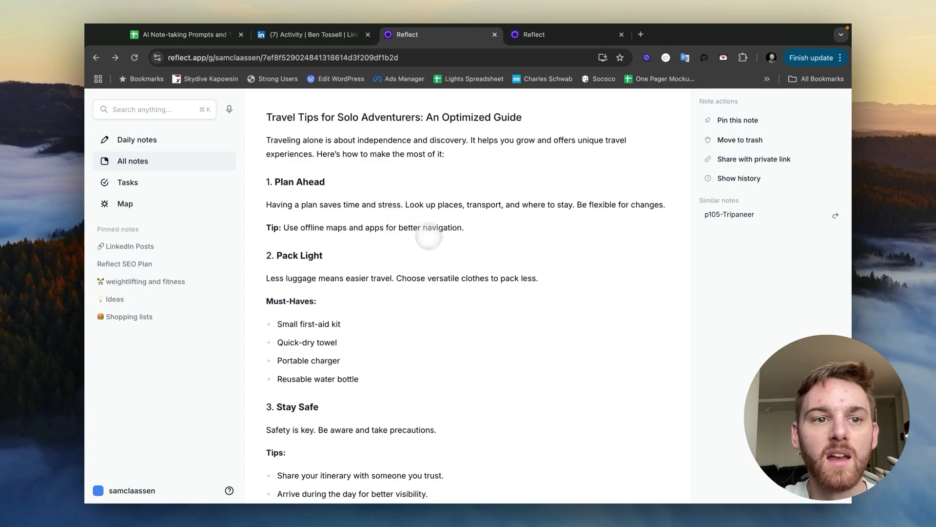
left_click(214, 34)
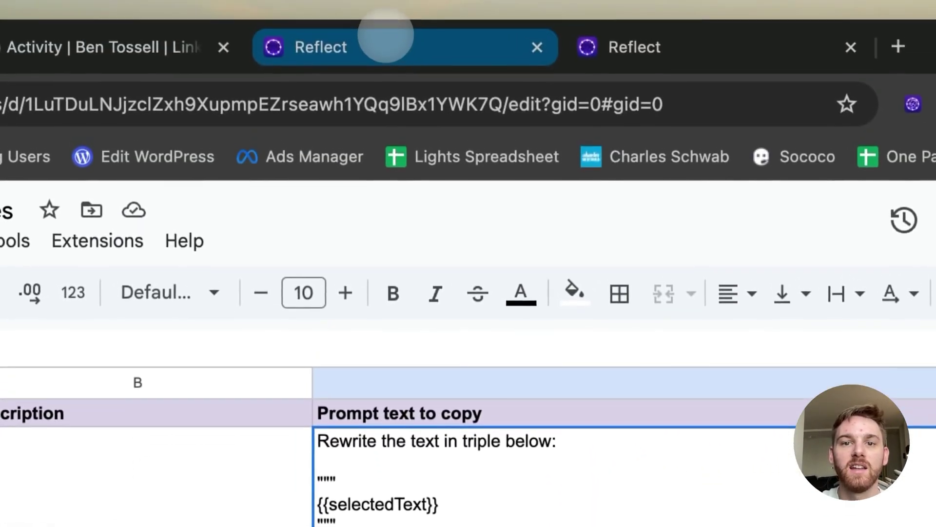
left_click(387, 36)
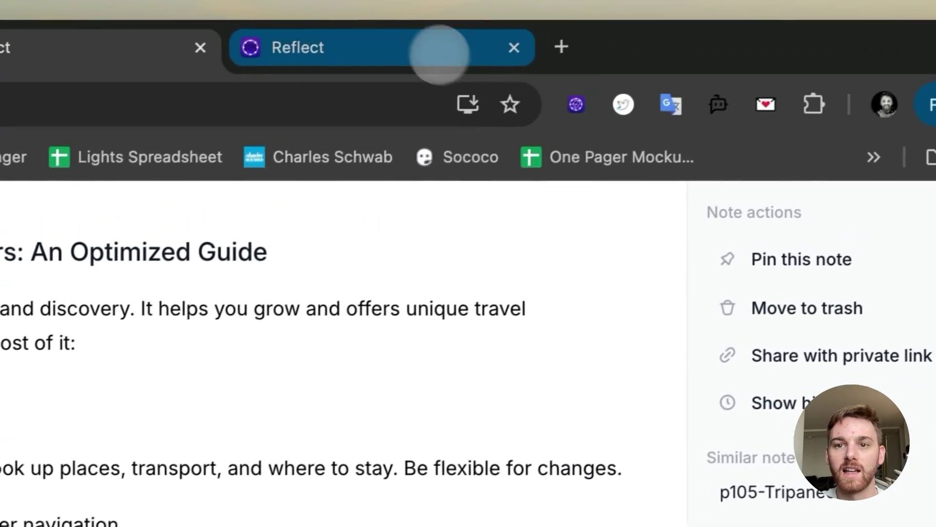
left_click(571, 7)
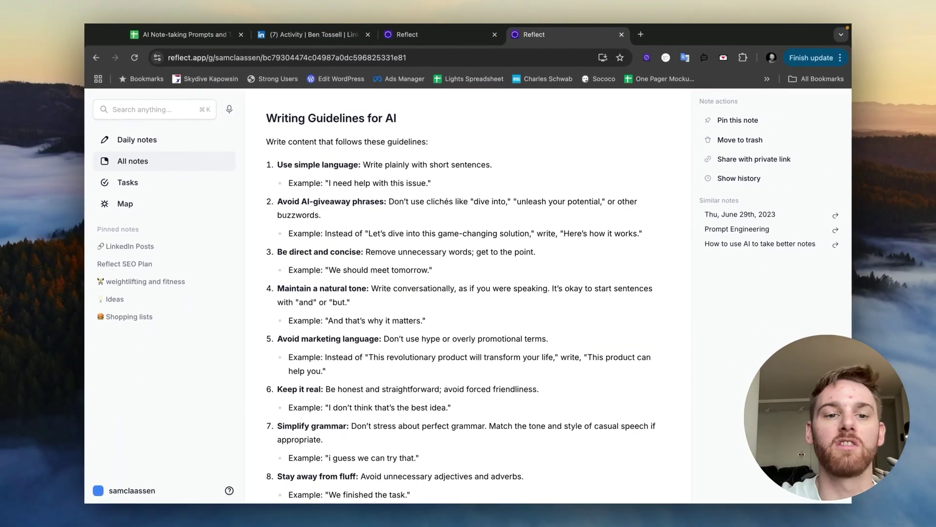
left_click(434, 34)
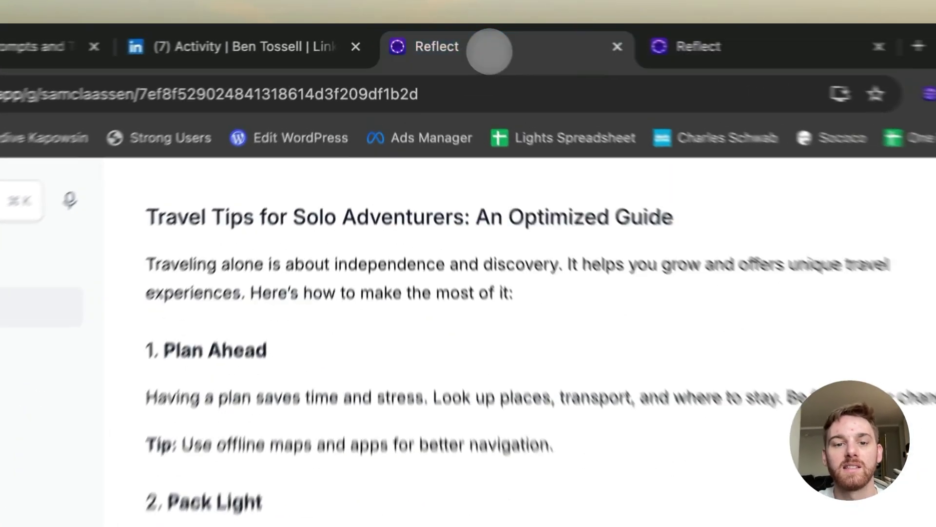